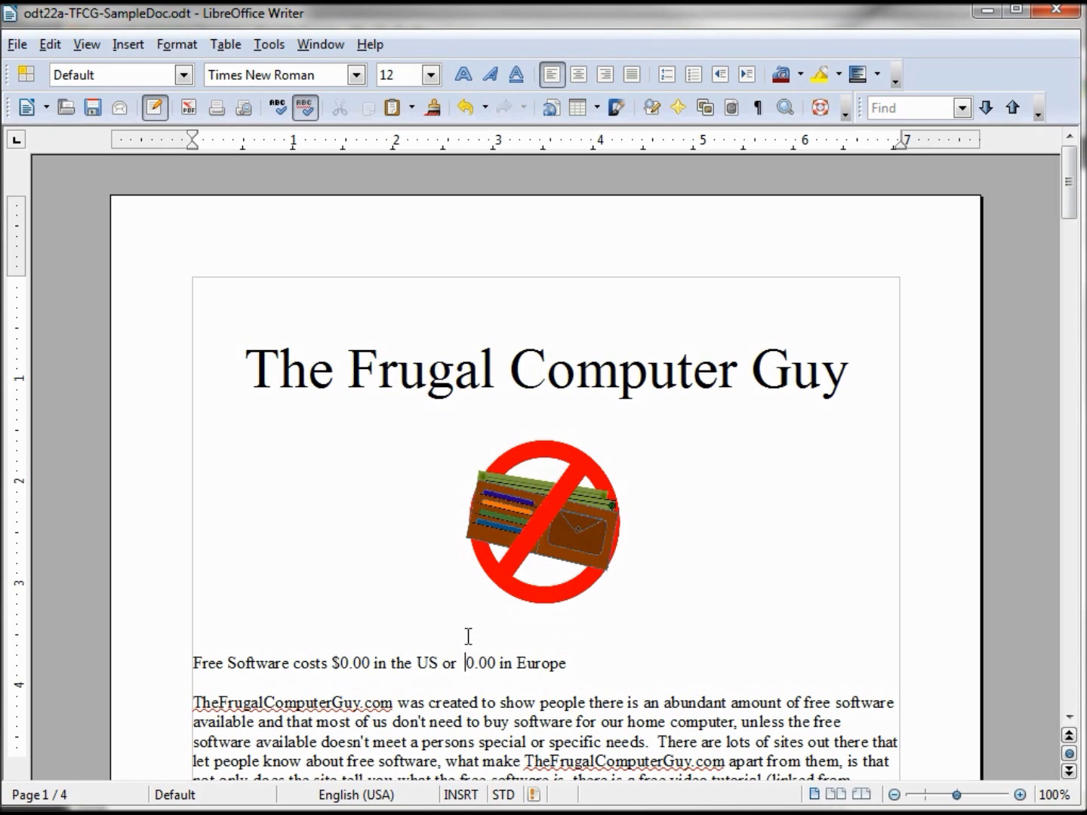
- Delete the extra space before 0.00 in the Europe price sentence
key(BackSpace)
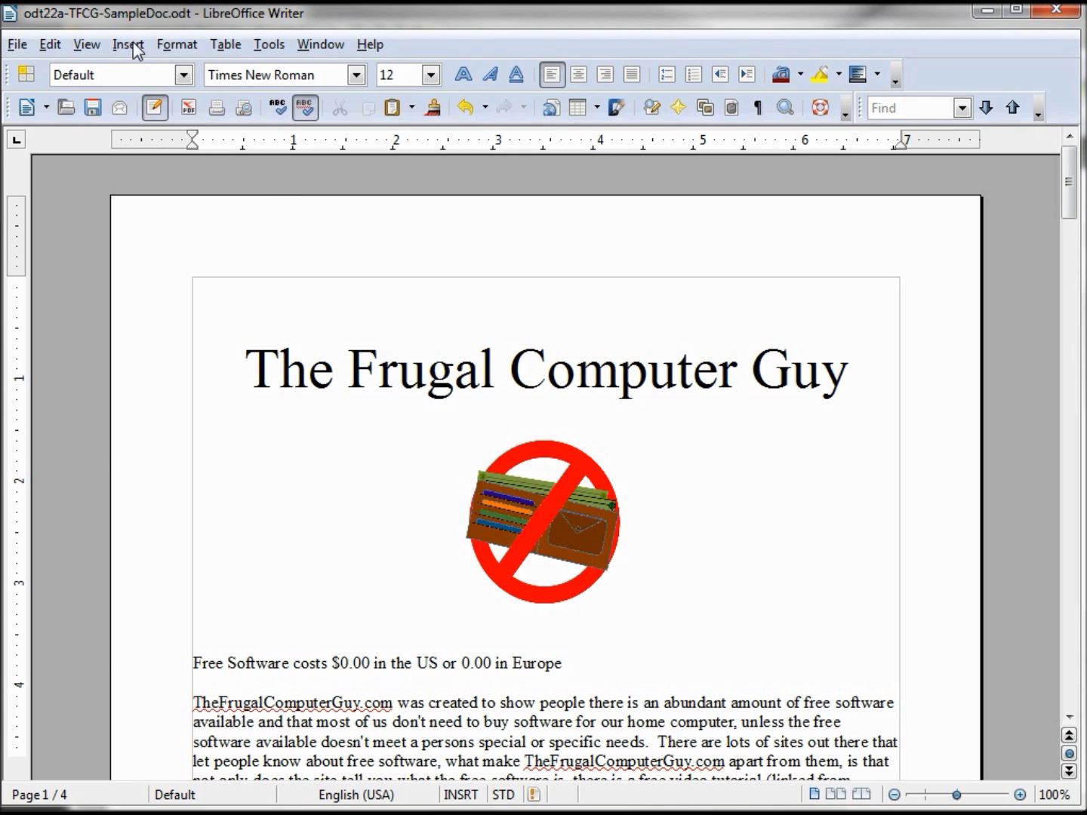
click(133, 50)
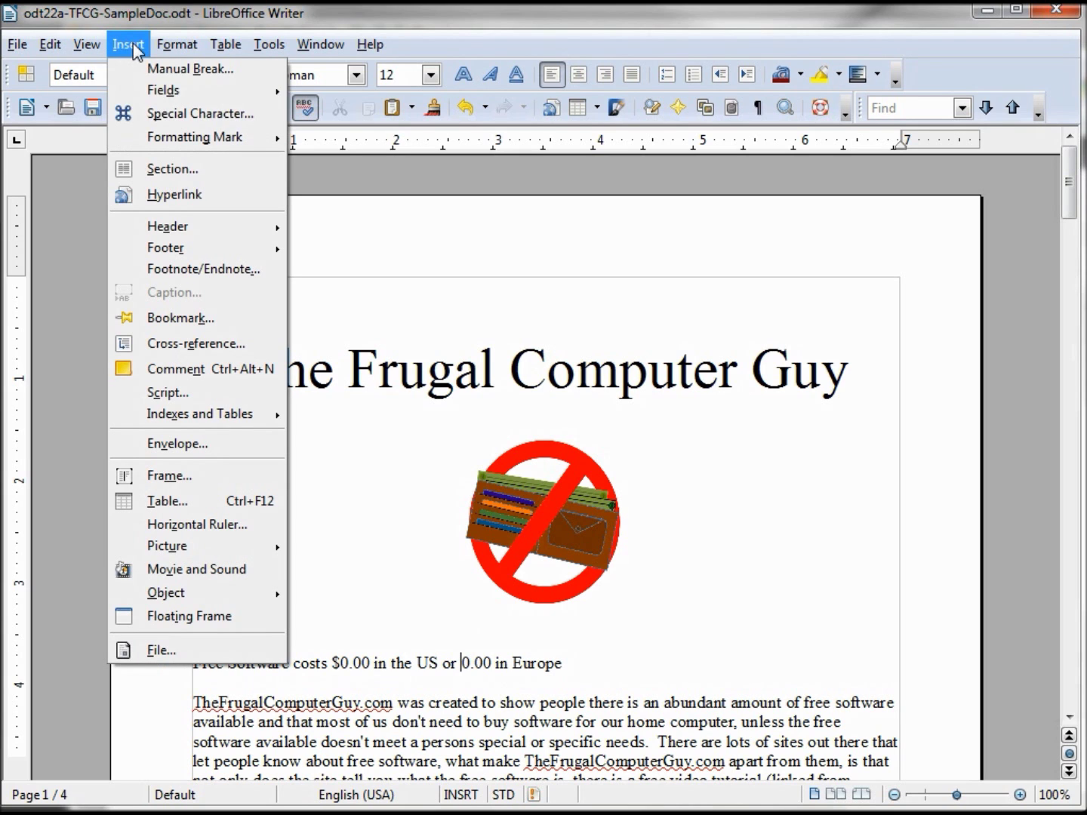
- Open the Special Characters dialog and browse its character subsets
click(157, 124)
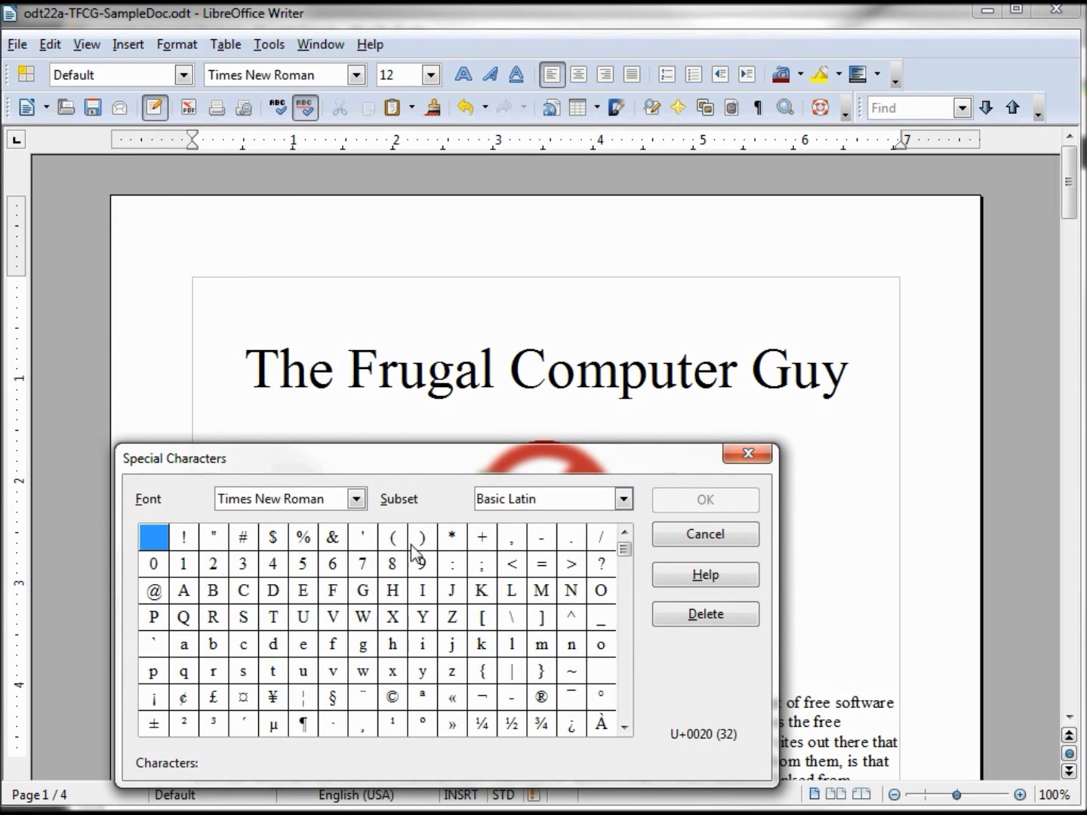
mouse_move(623, 550)
mouse_down()
mouse_move(626, 638)
mouse_move(626, 589)
mouse_move(625, 602)
mouse_up()
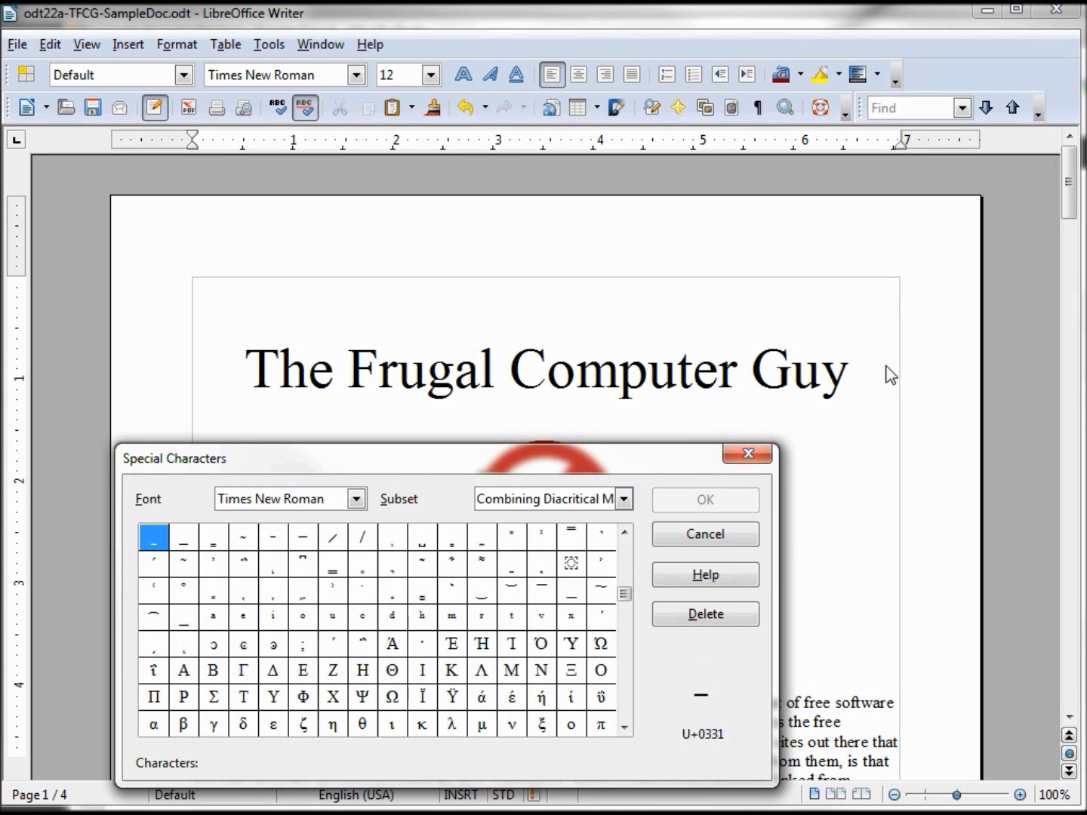
key(alt+Tab)
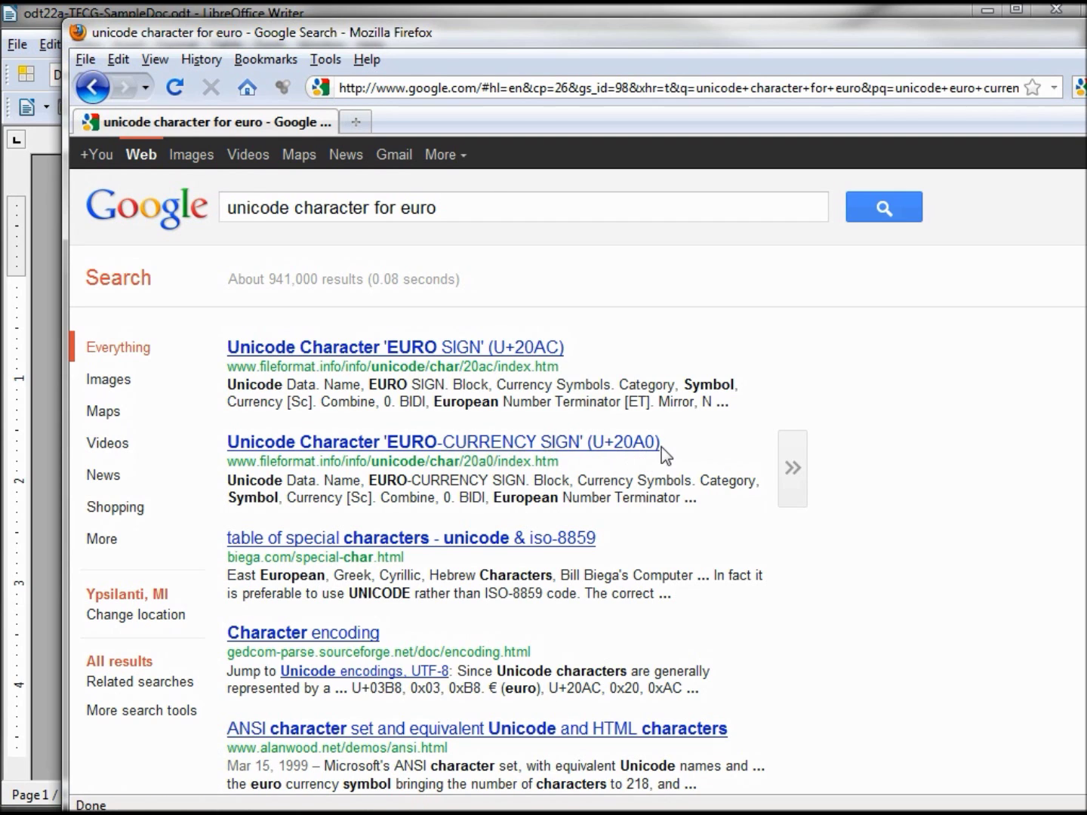
- Check the Firefox results showing U+20AC for the euro, then return to Writer
key(alt+Tab)
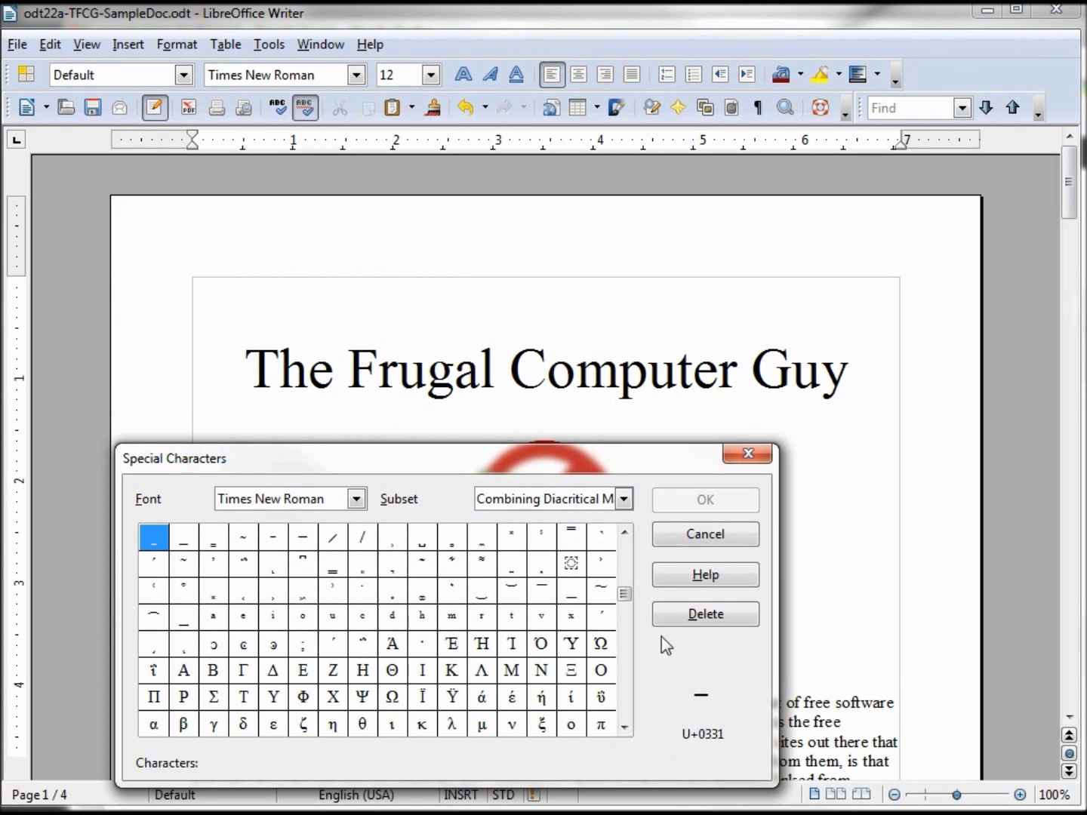
drag(625, 597, 625, 671)
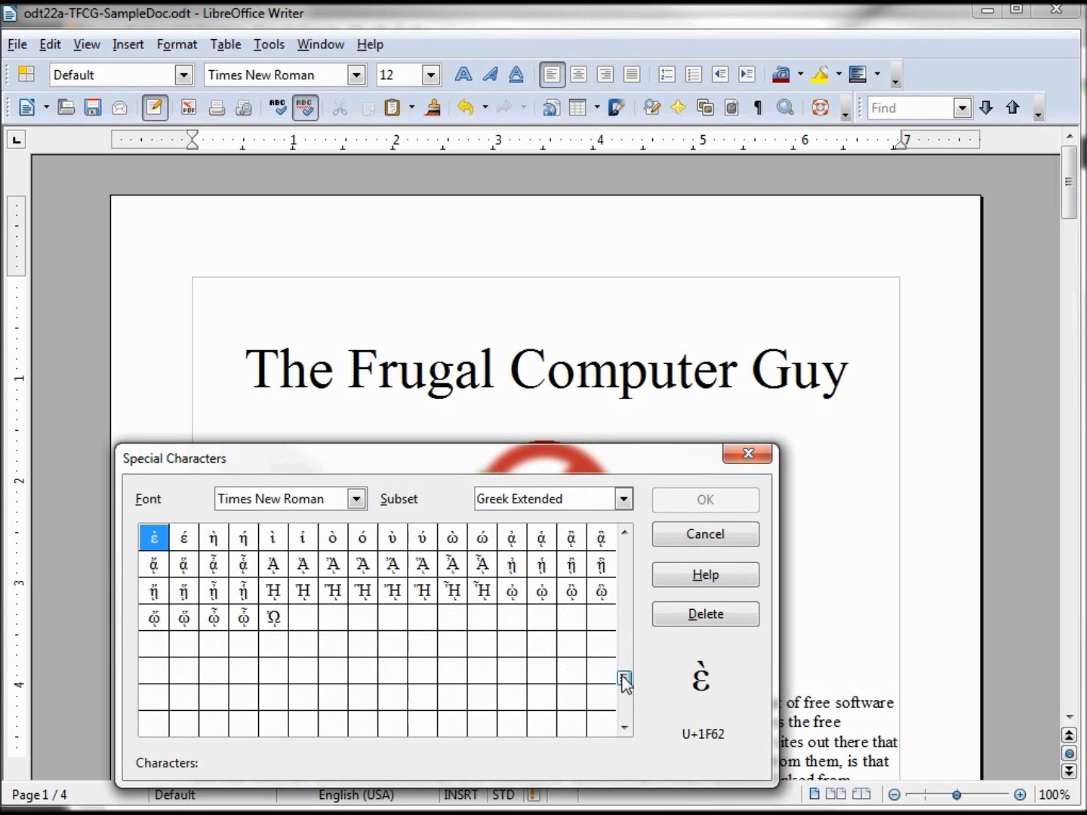
drag(626, 672, 625, 692)
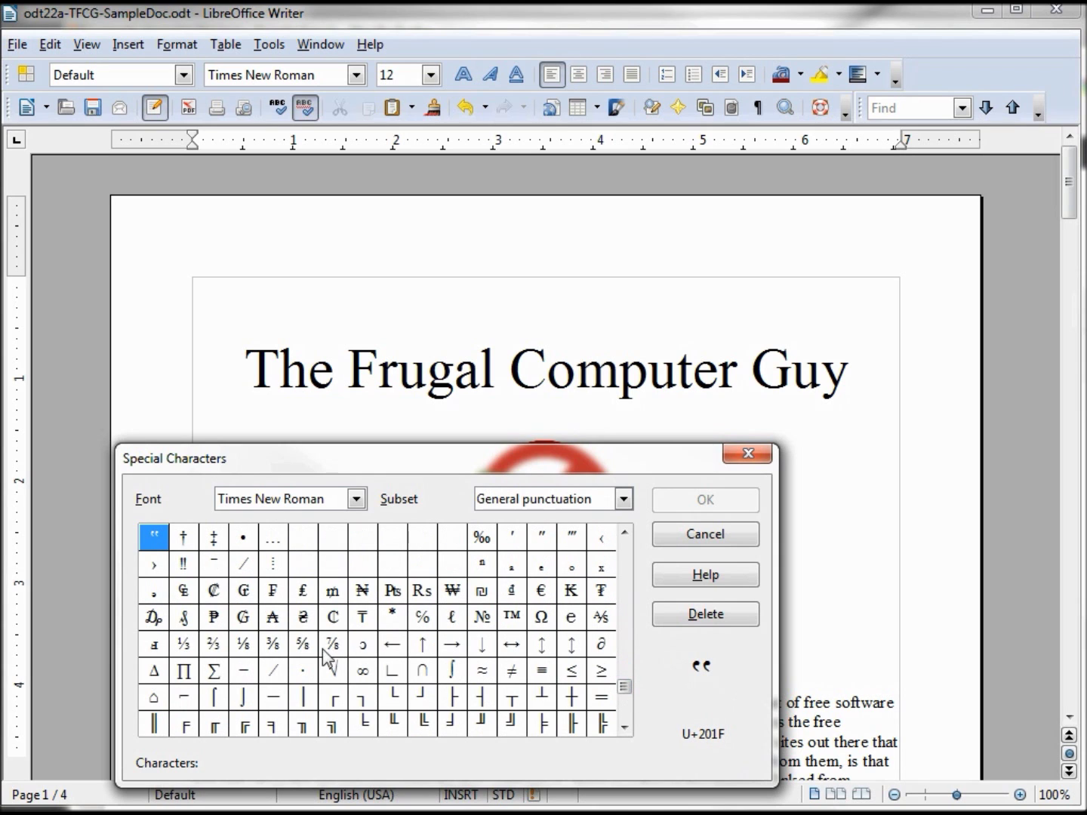
- Insert € before 0.00, clearing the accidental Rs and Naira picks first
click(542, 591)
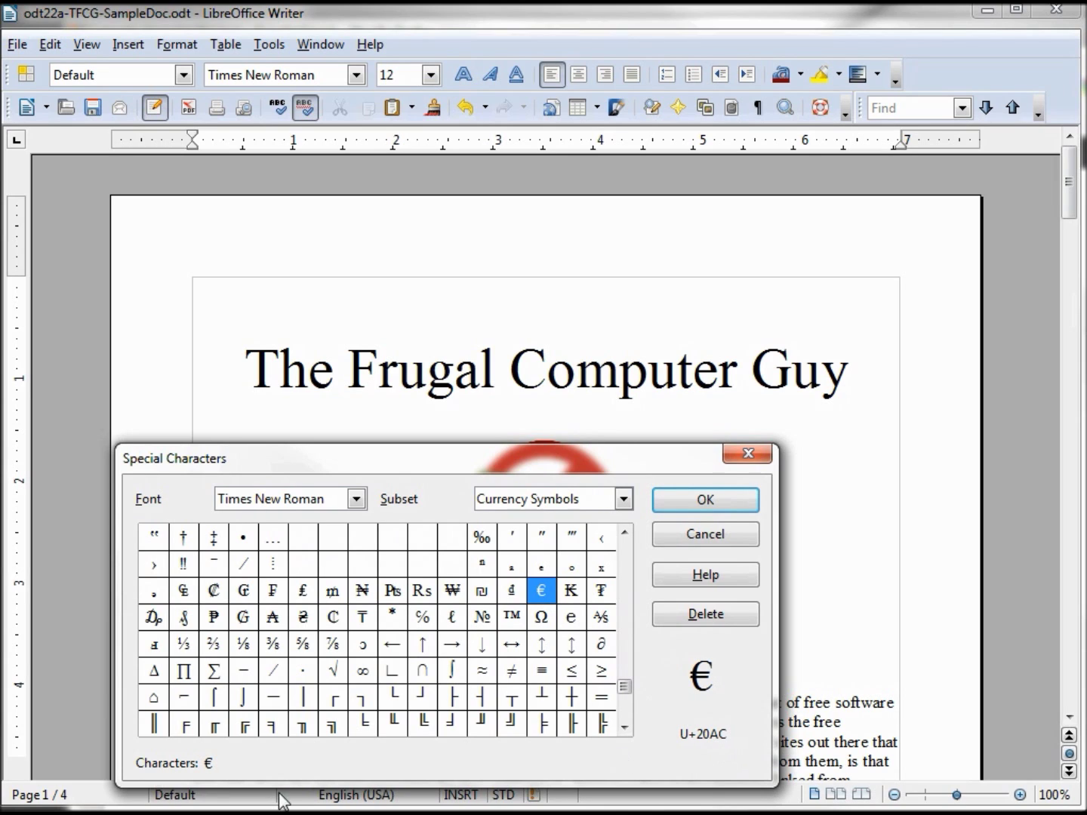
click(422, 591)
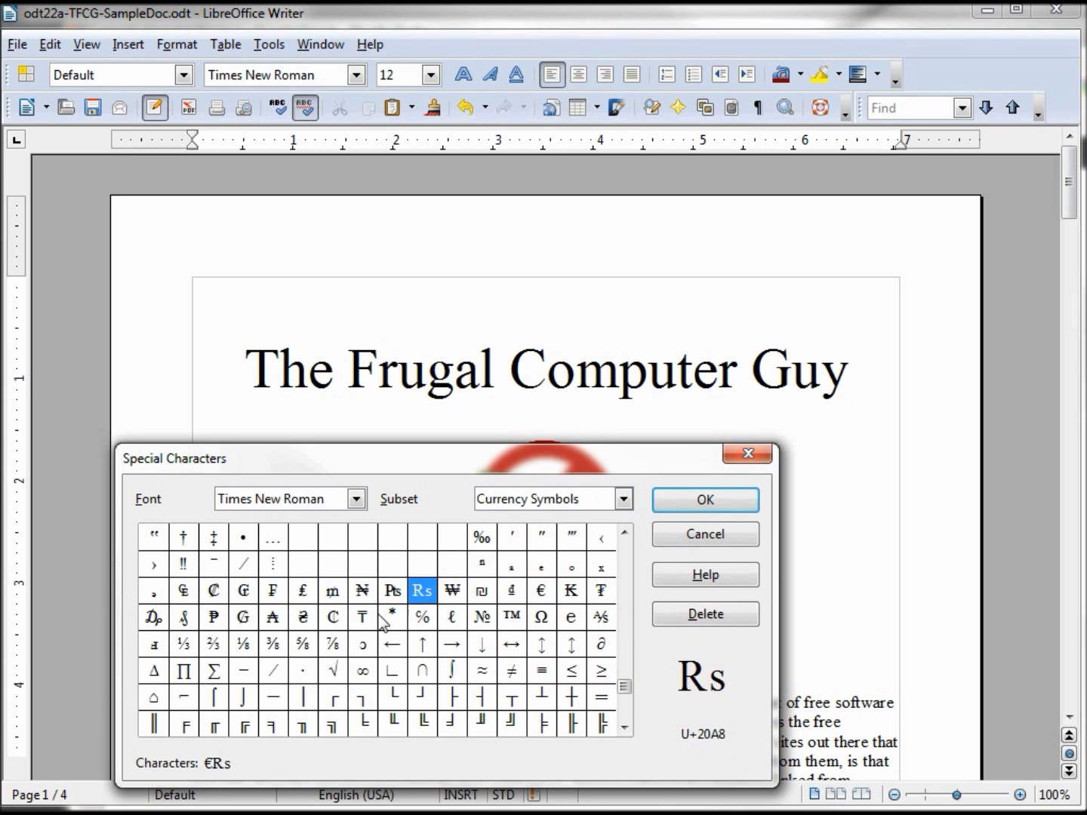
click(362, 591)
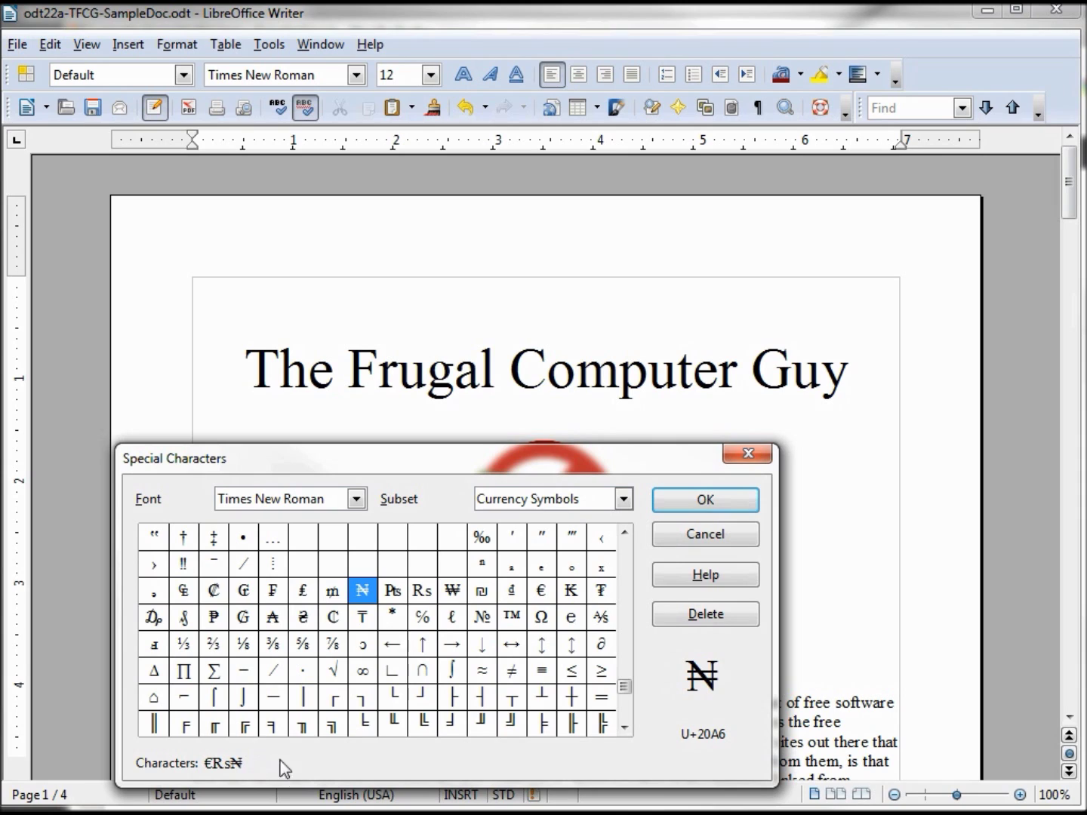
click(712, 618)
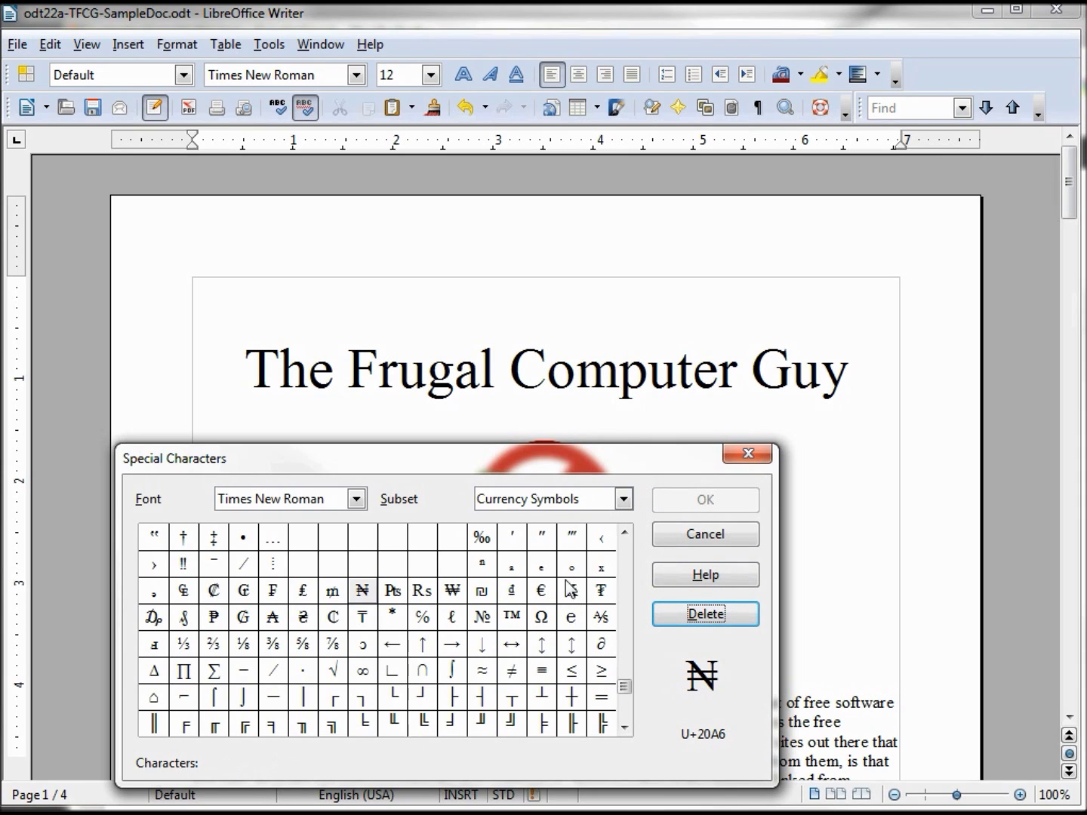
click(543, 597)
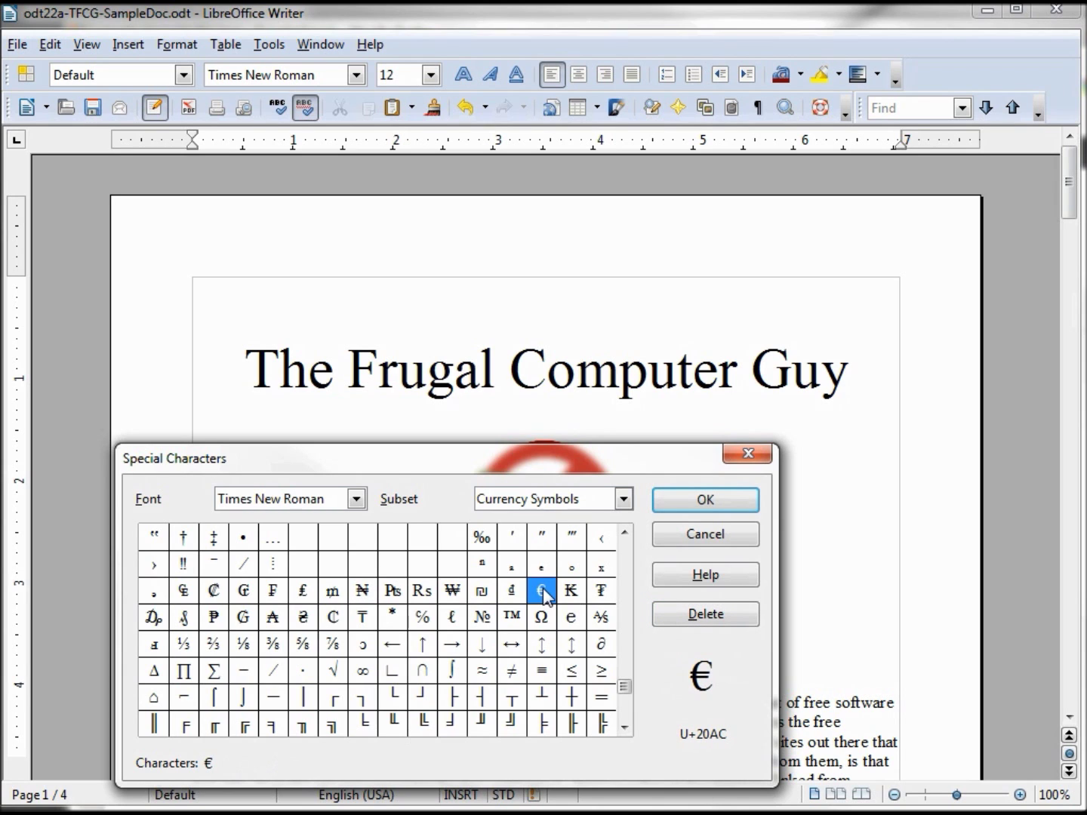
click(703, 499)
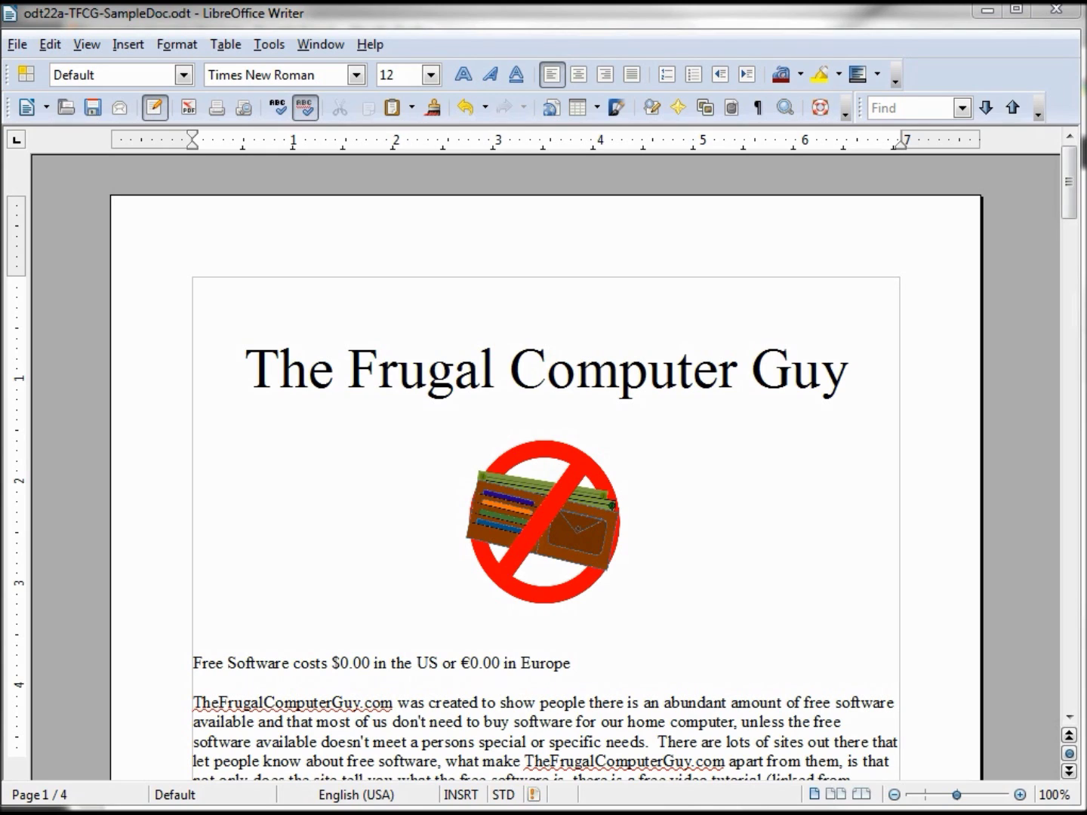
- Add a new line reading © (c) (C), undoing the last automatic © replacement
click(209, 684)
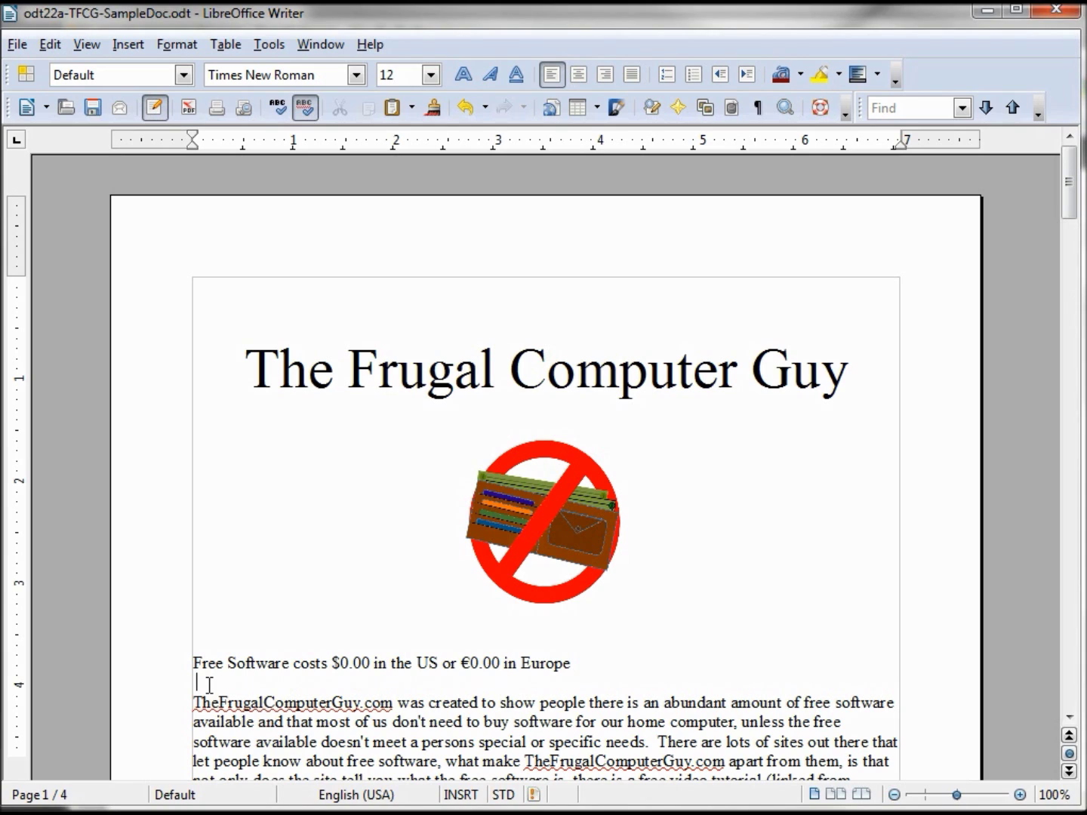
key(Return)
key(Return)
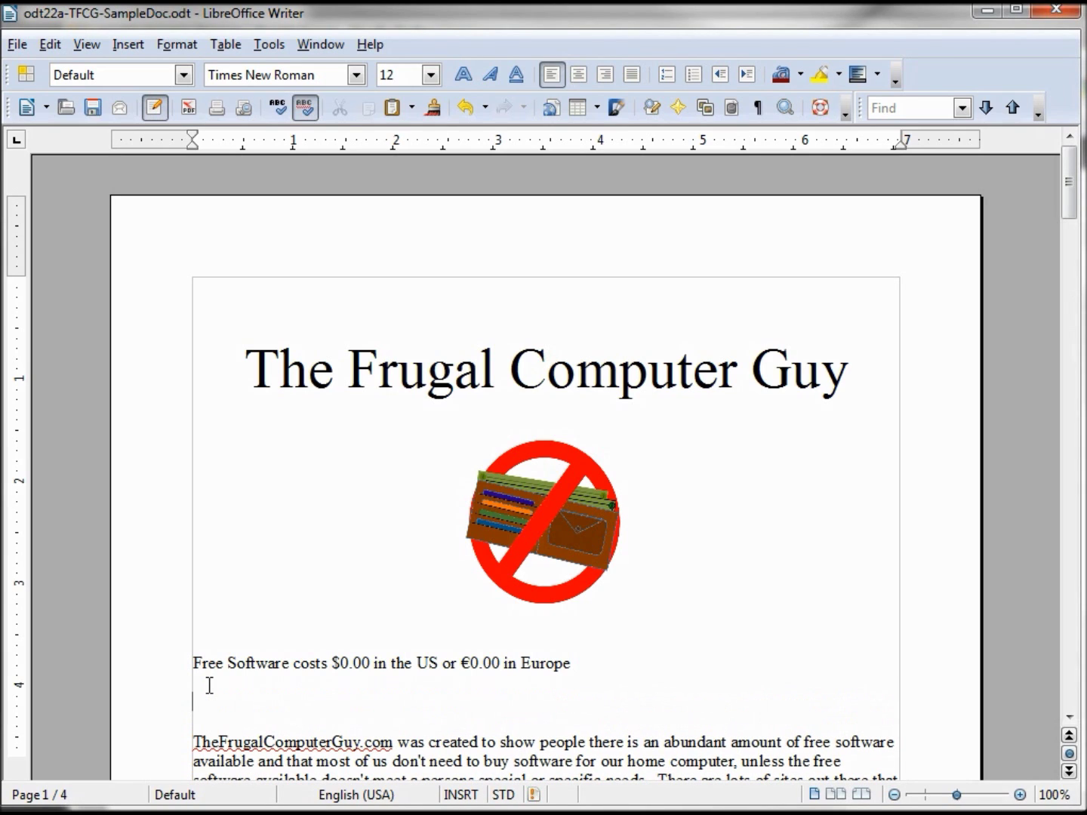
text(()
text(C)
text() )
text( (c)
text())
text( ()
text(C)
text())
click(459, 114)
drag(459, 663, 473, 664)
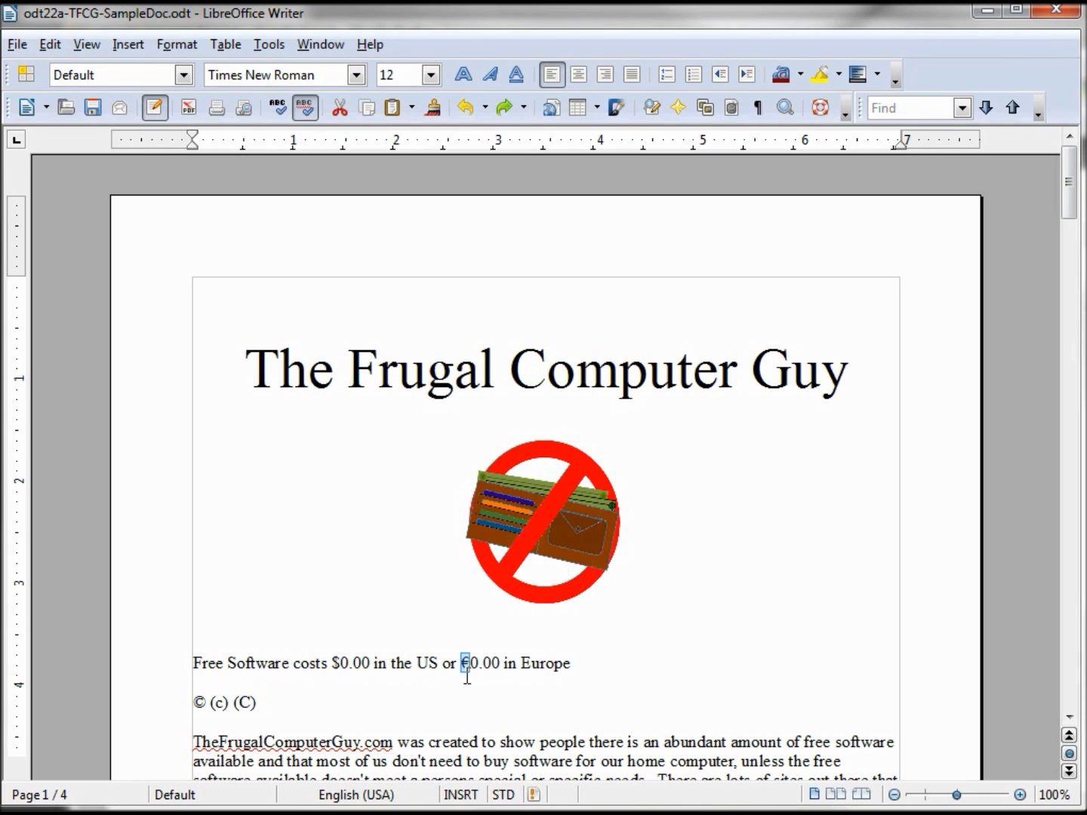
- Add a (E → € entry to the AutoCorrect Replace table
click(262, 46)
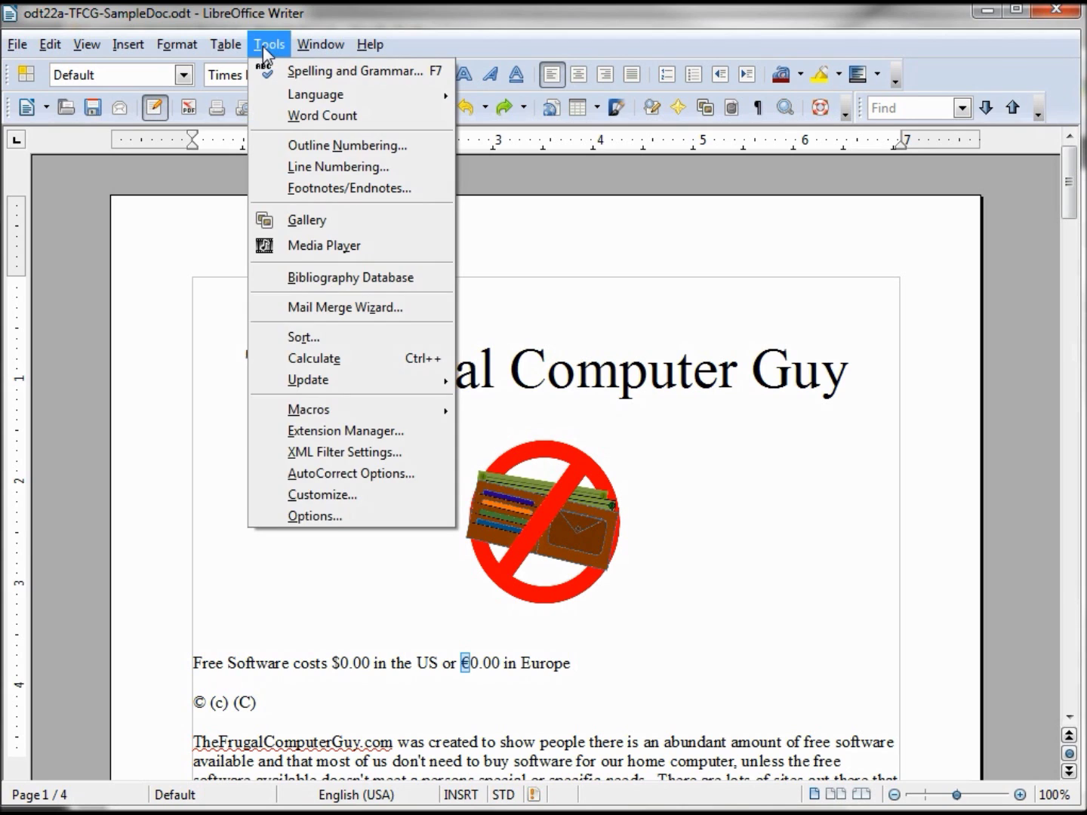
click(394, 475)
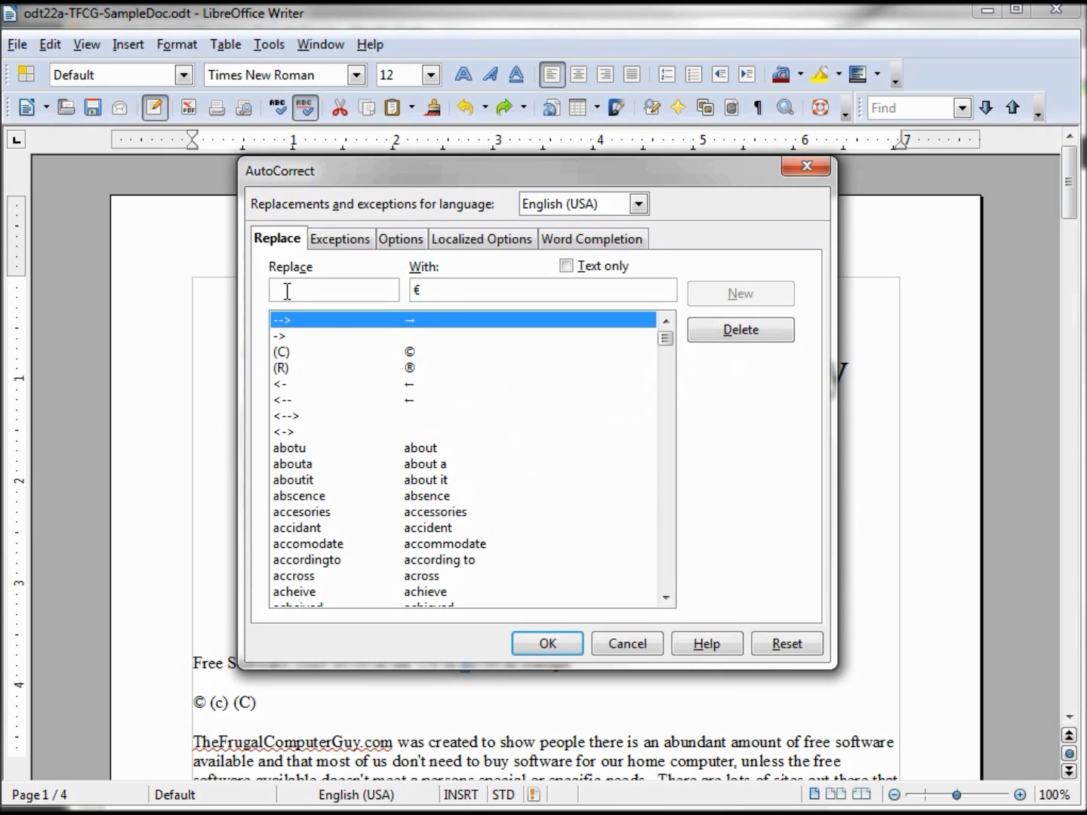
text(()
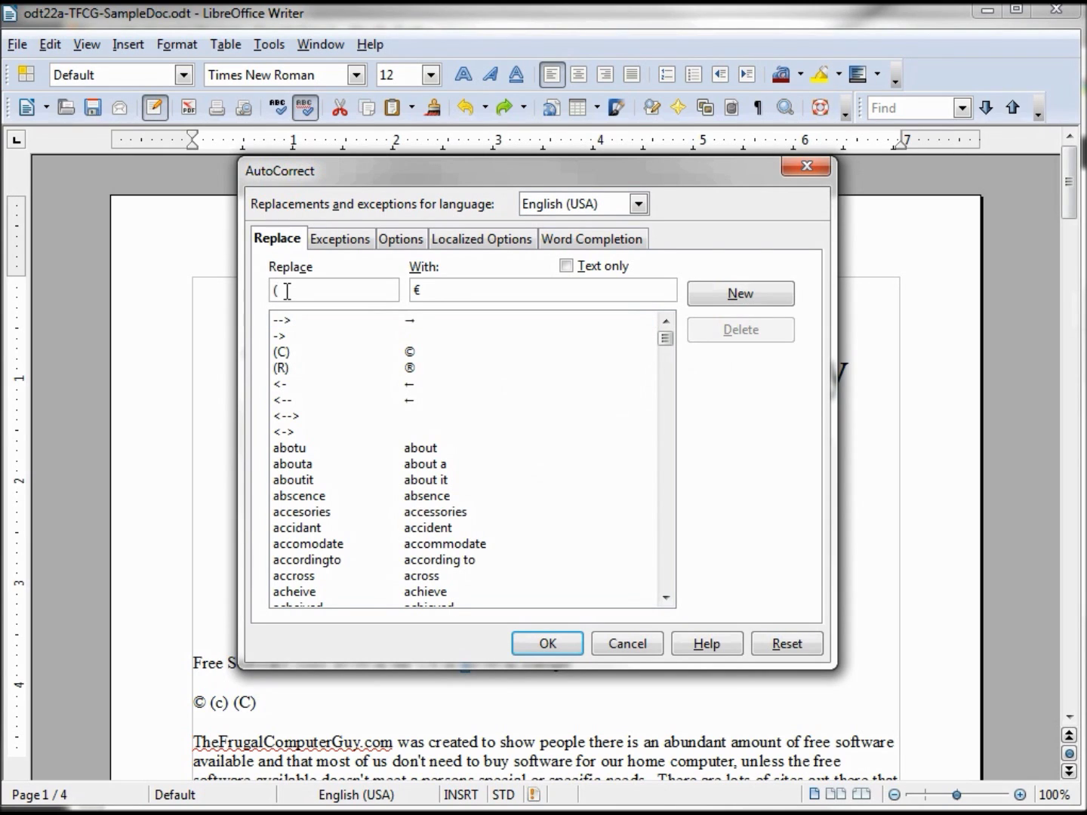
text(E)
click(278, 290)
key(BackSpace)
click(757, 293)
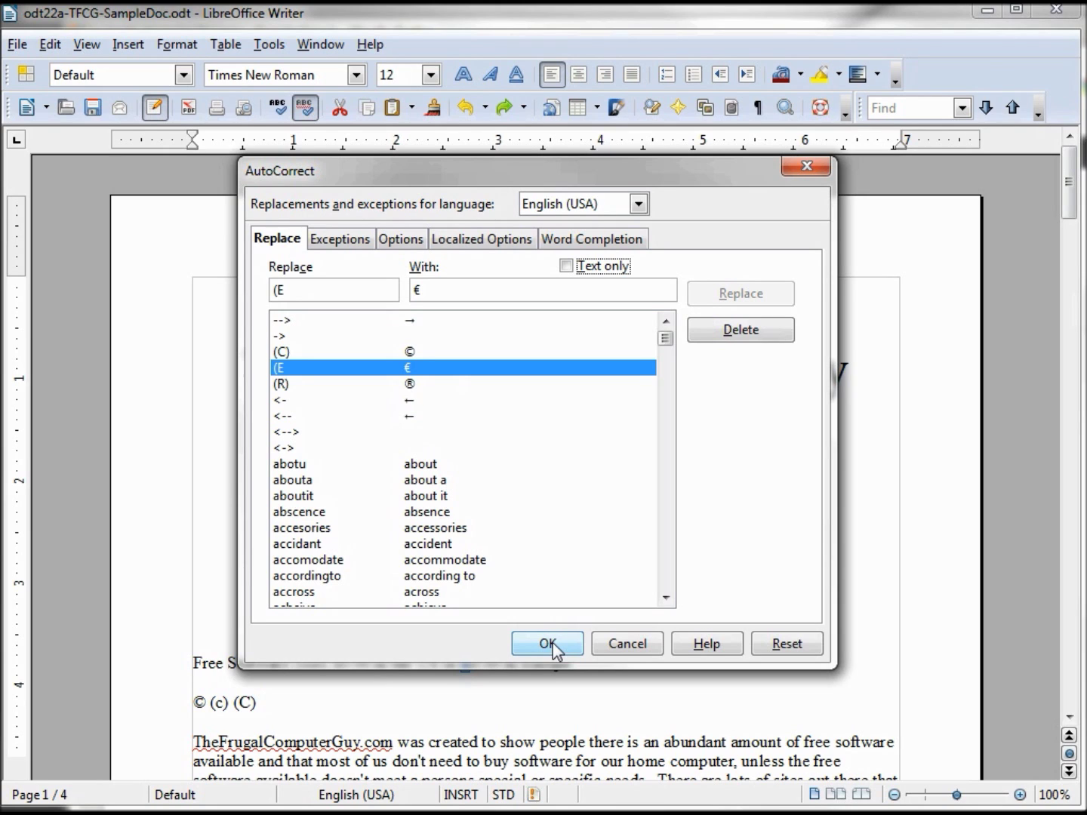
click(552, 649)
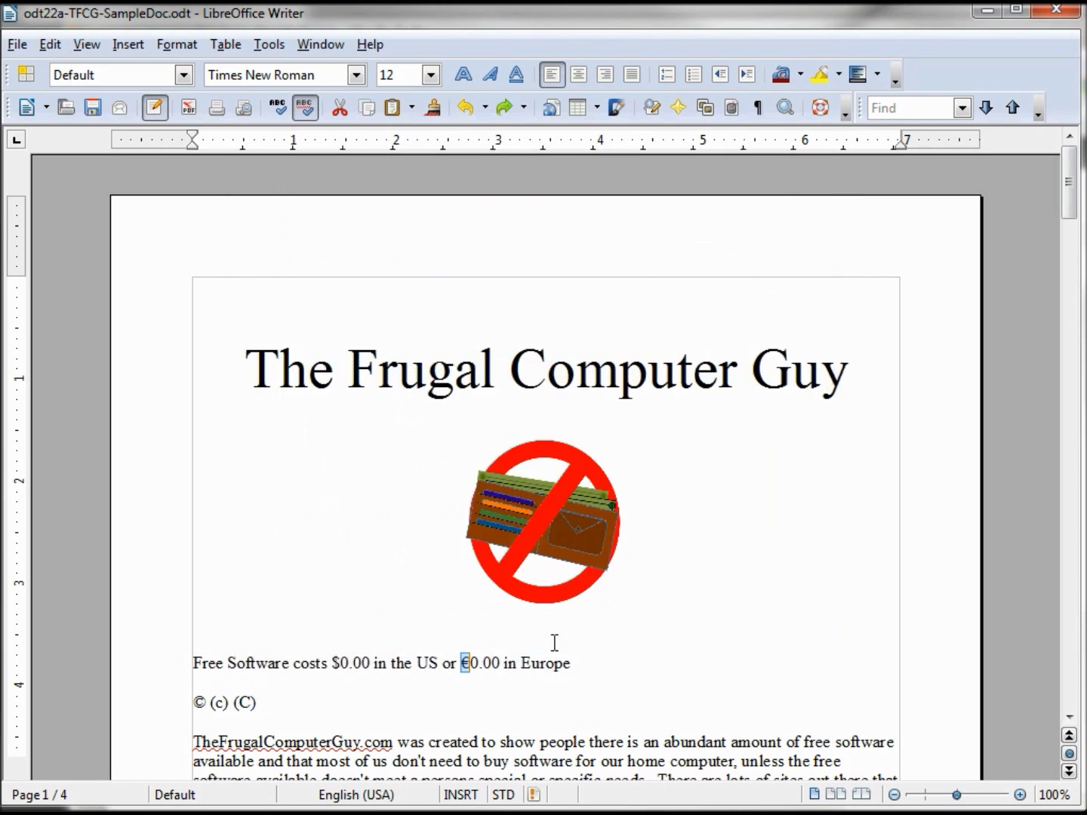
click(591, 665)
text(()
text(E)
text())
key(BackSpace)
key(BackSpace)
click(280, 701)
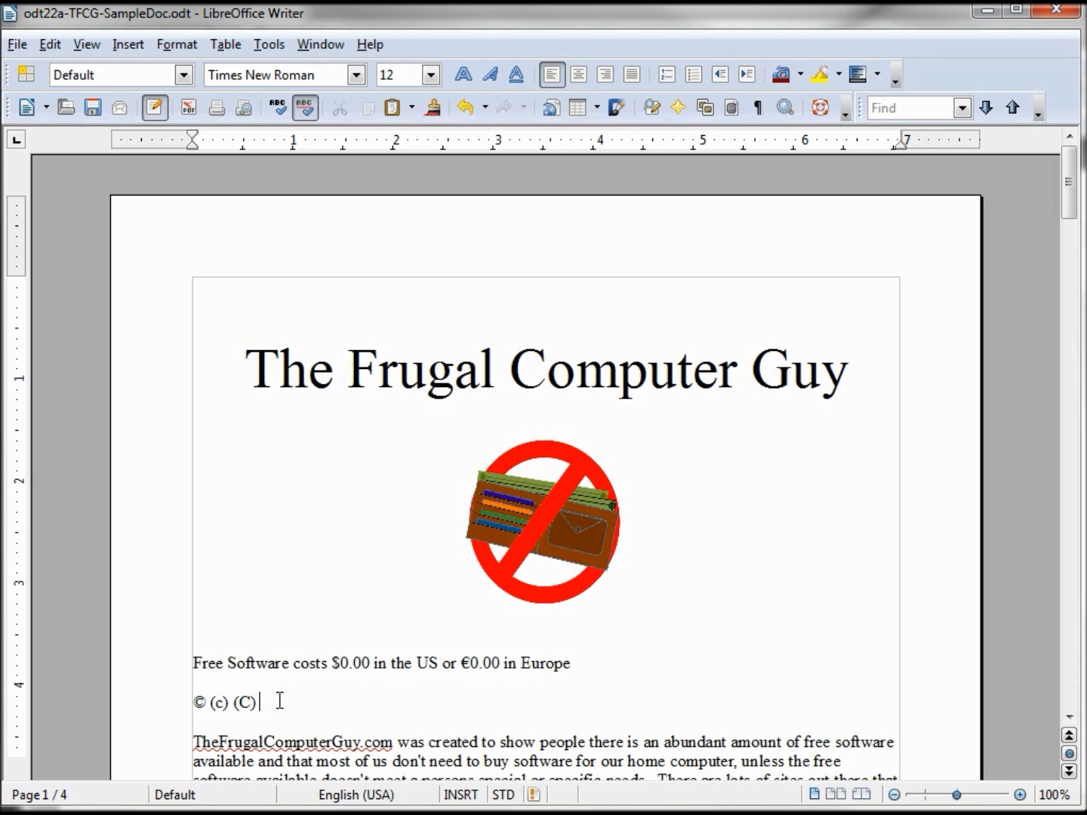
text(pirata)
- Turn pinata into piñata using ñ from the Latin-1 special characters
drag(271, 701, 282, 703)
key(alt+Tab)
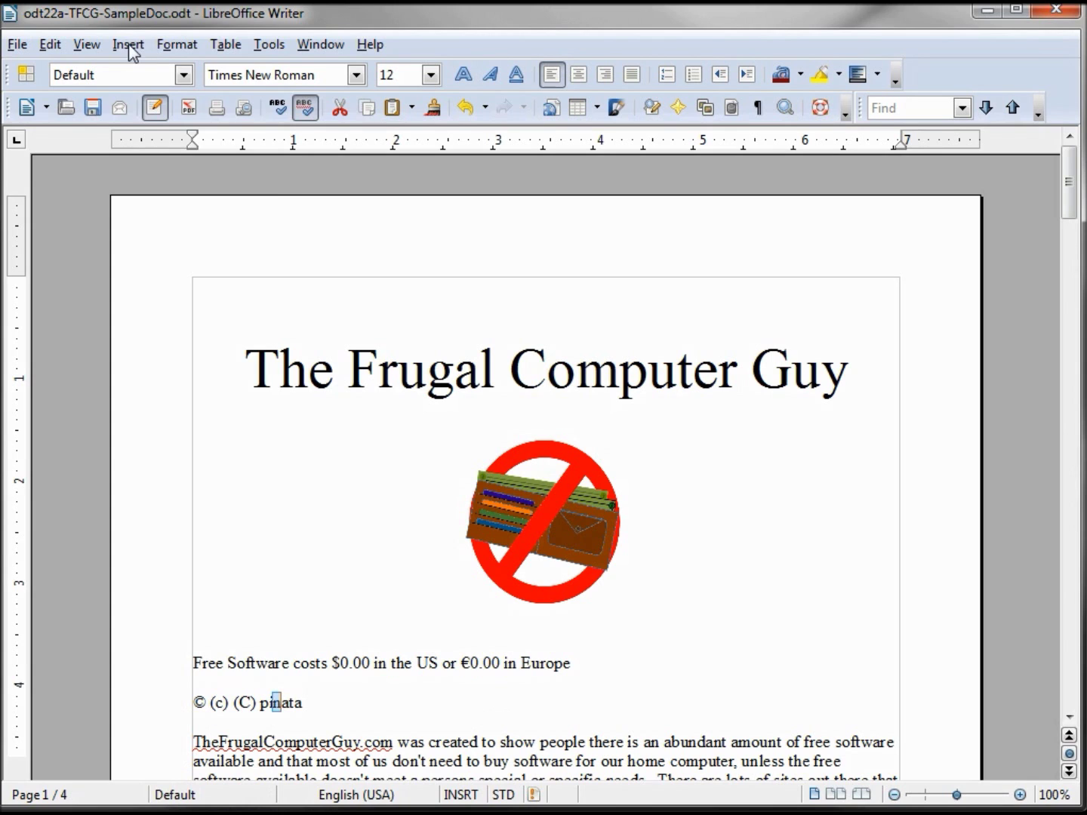
click(127, 44)
click(183, 115)
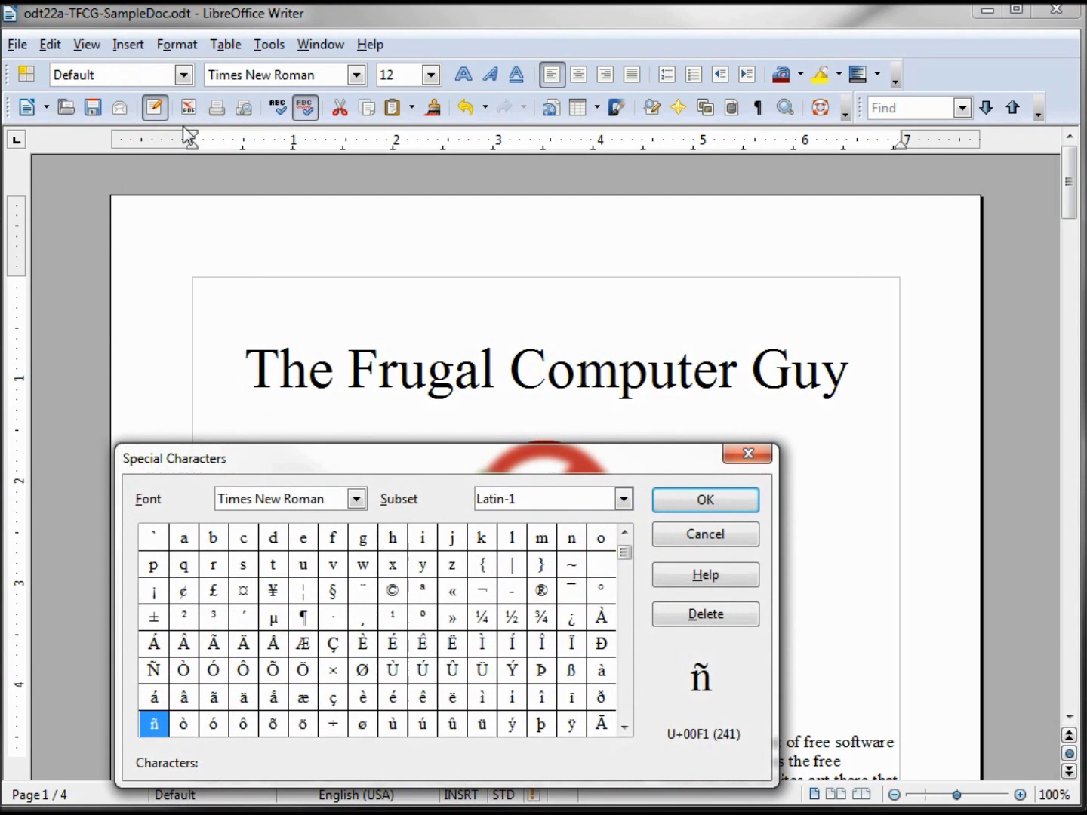
click(152, 724)
click(727, 503)
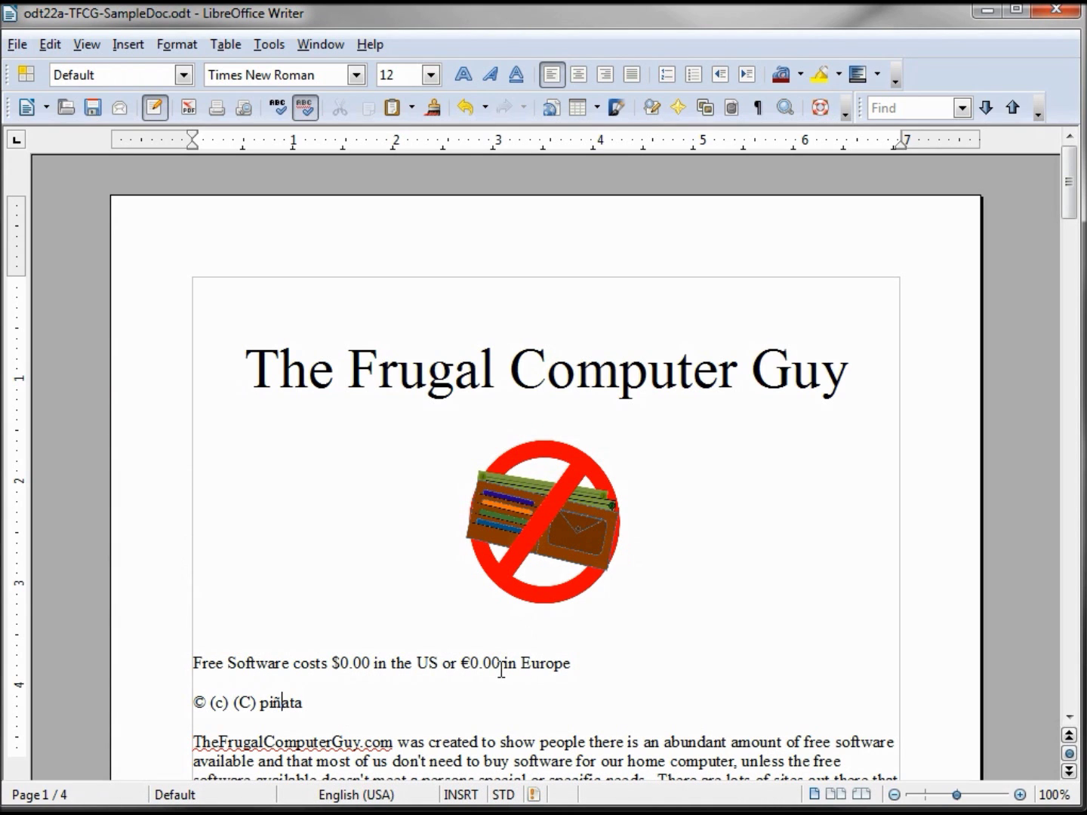
key(shift+Left)
- Add a (n → ñ entry to the AutoCorrect Replace table
click(268, 46)
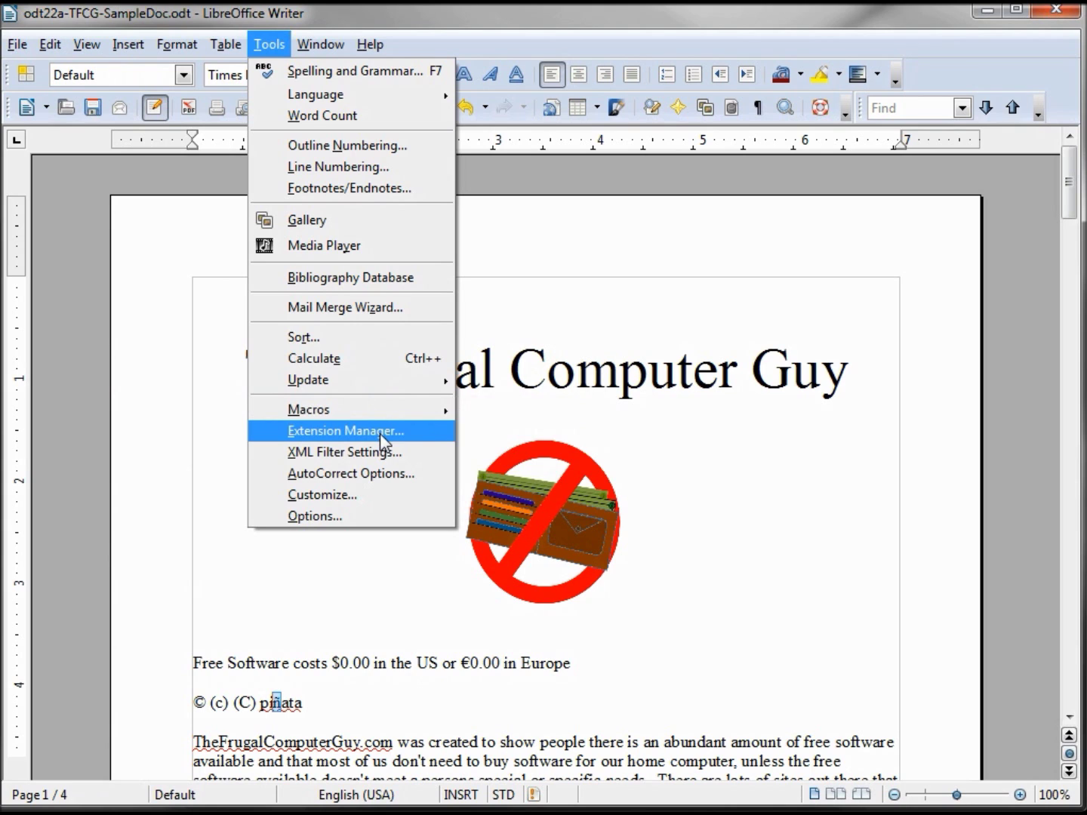
click(379, 473)
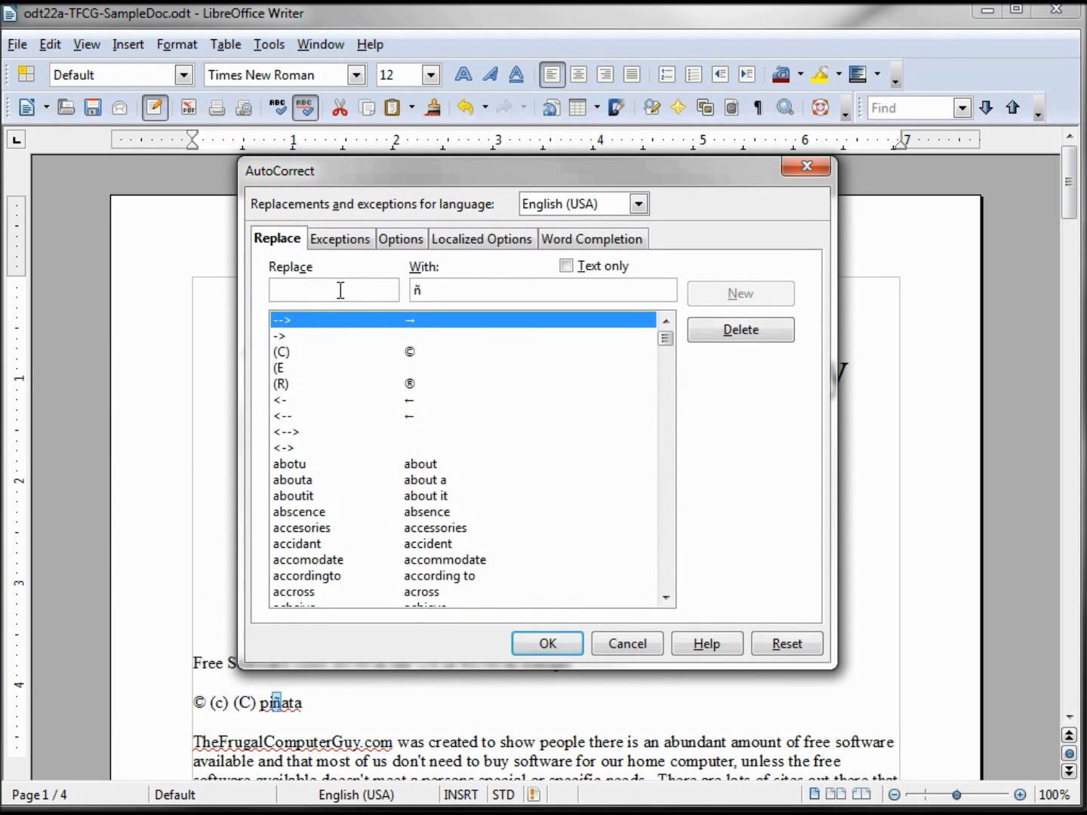
text(()
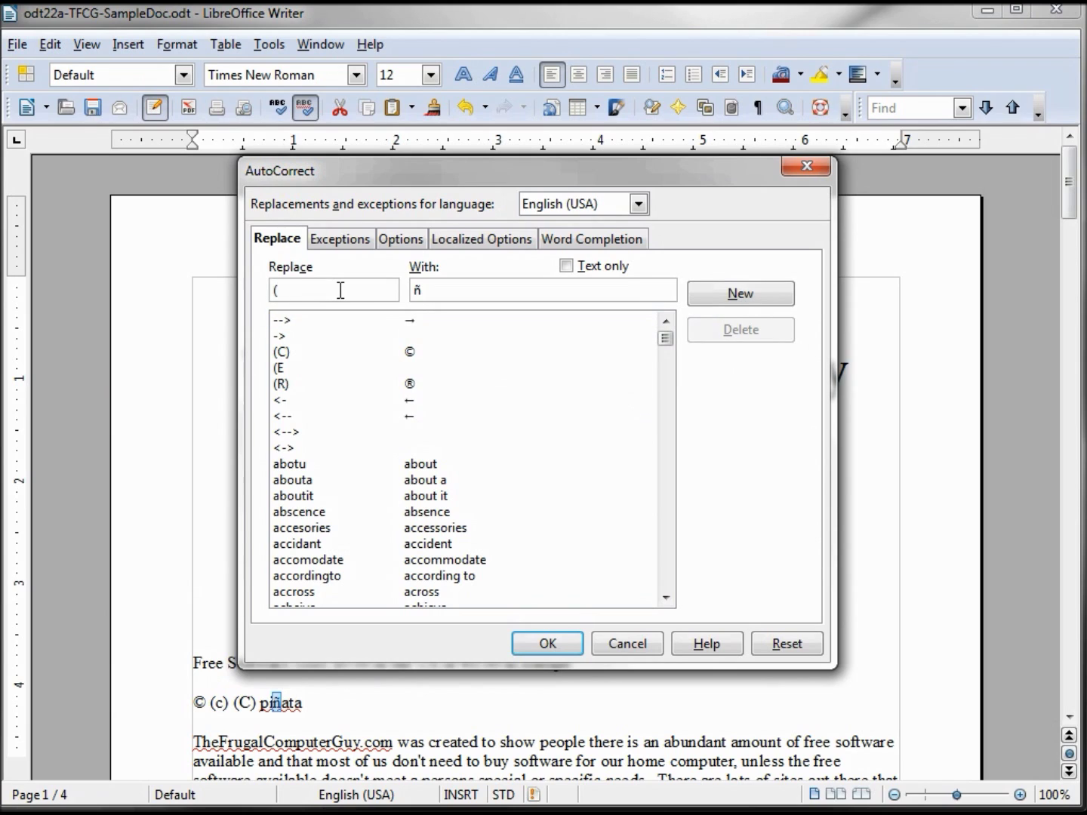
text(n)
click(756, 295)
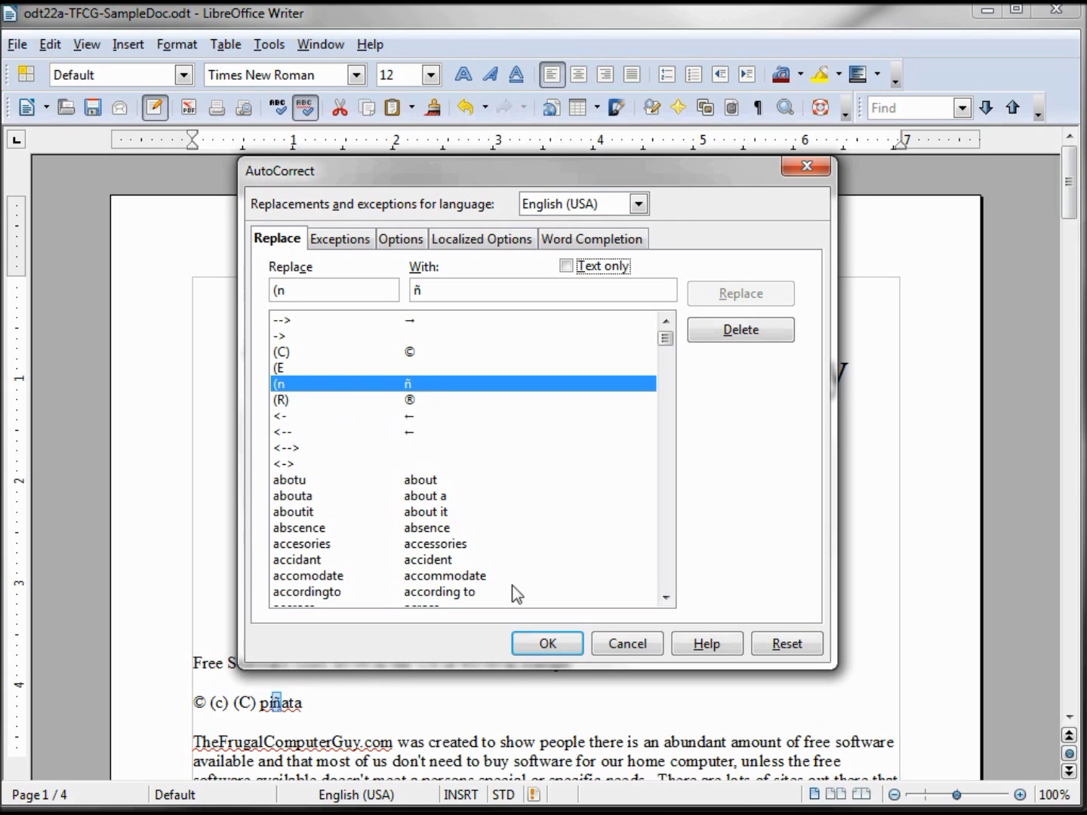
click(548, 646)
click(323, 704)
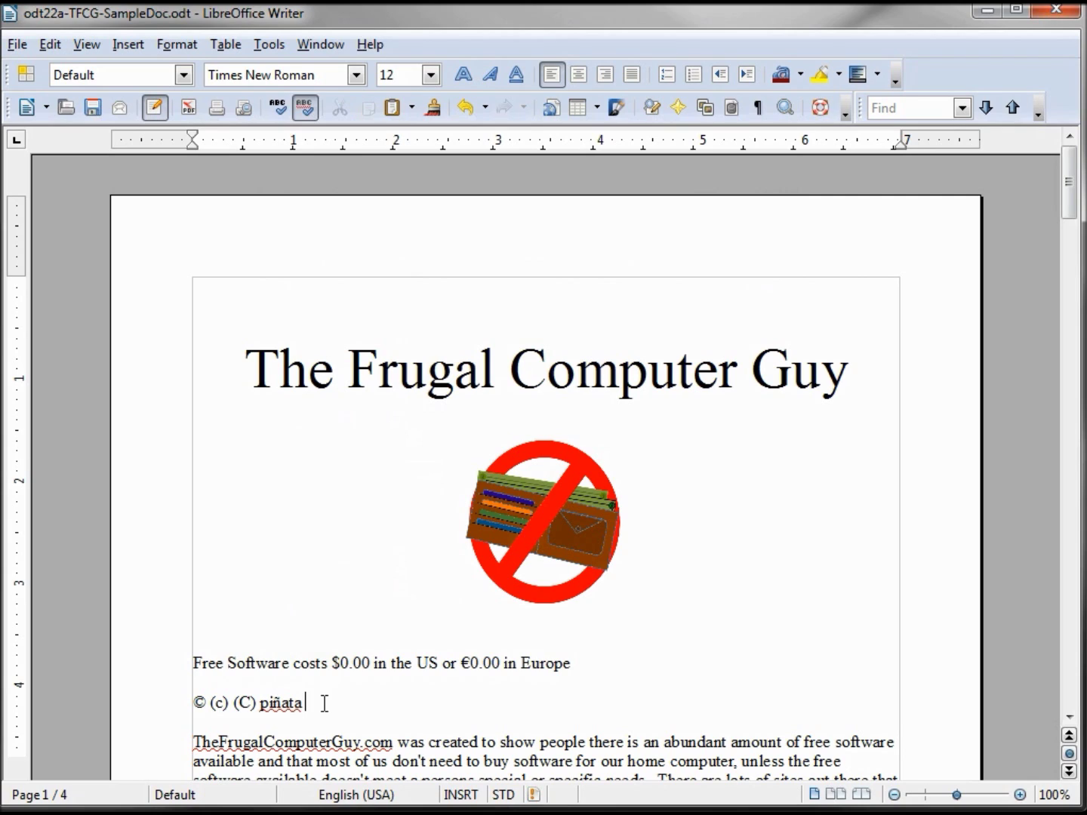
text(pin)
- Type a second piñata after the first, getting the ñ from the (n shortcut
key(BackSpace)
text(~)
text(n)
text(ñ)
key(Left)
key(BackSpace)
text((n)
key(BackSpace)
key(BackSpace)
key(BackSpace)
text(ata)
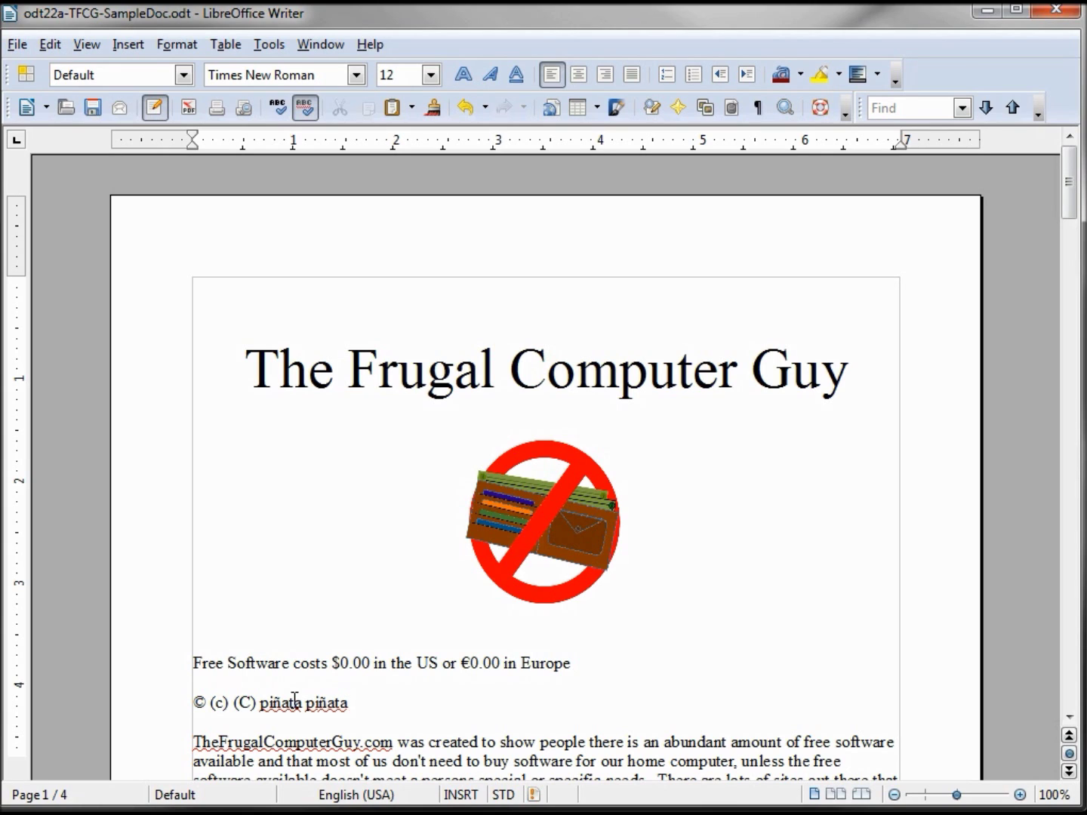